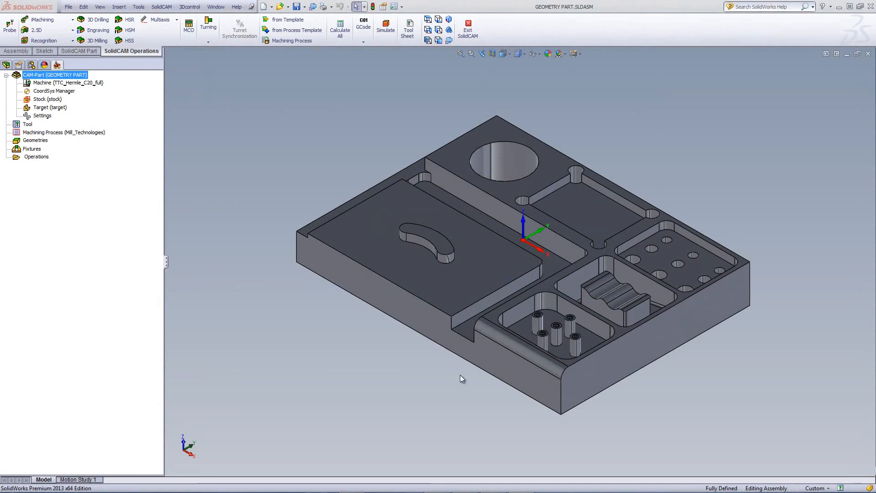
Create a 2.5D Profile operation and start defining a new geometry for it with the Default configuration
mouse_move(458, 372)
middle_down()
mouse_move(464, 344)
mouse_move(471, 368)
middle_up()
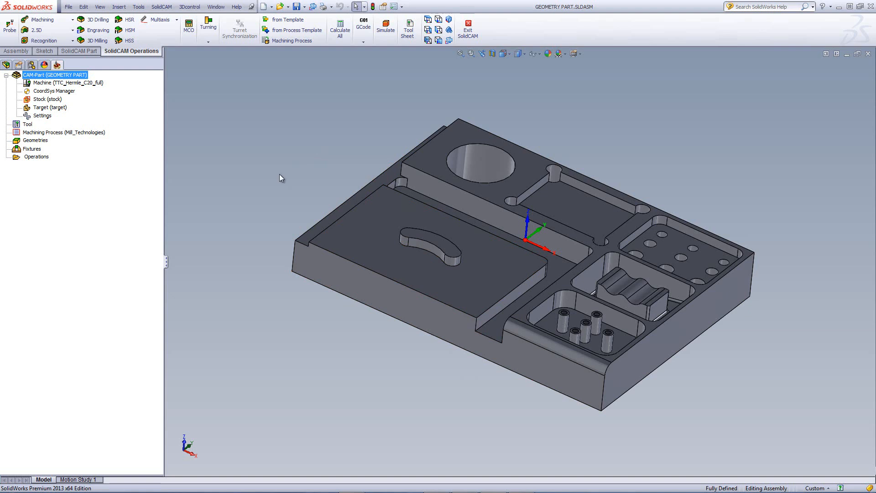
click(43, 30)
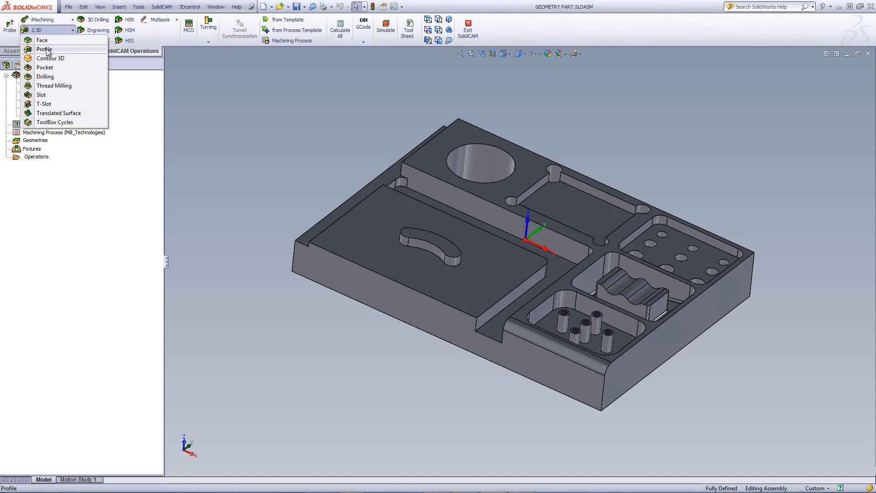
click(47, 50)
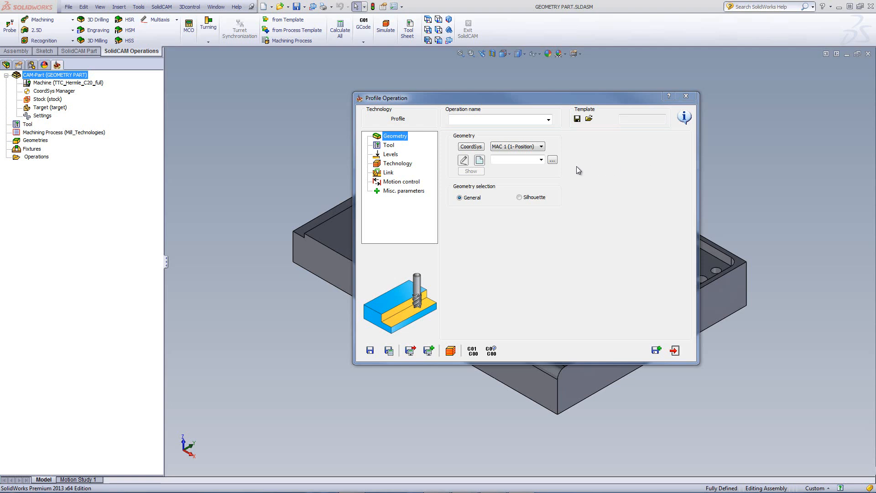
click(479, 160)
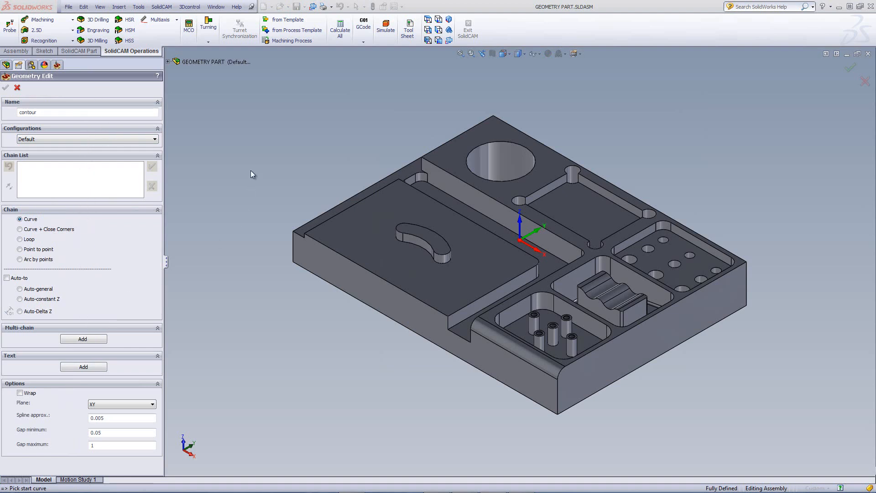
click(64, 114)
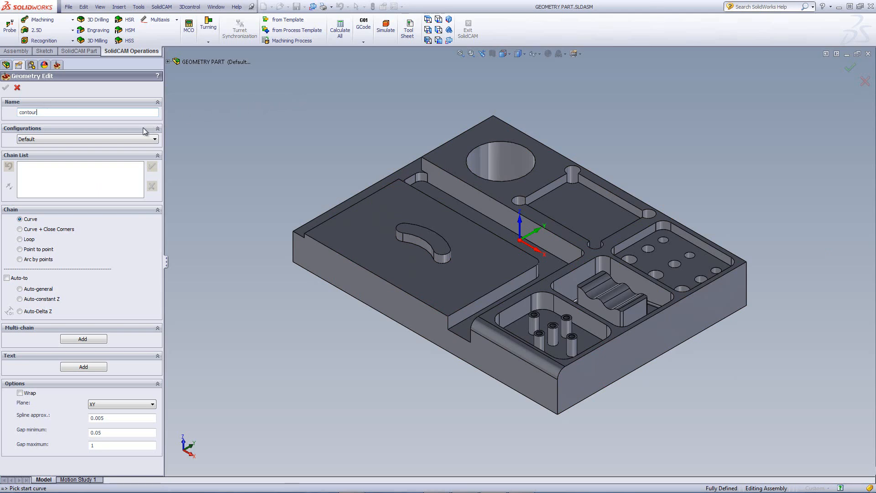
click(47, 141)
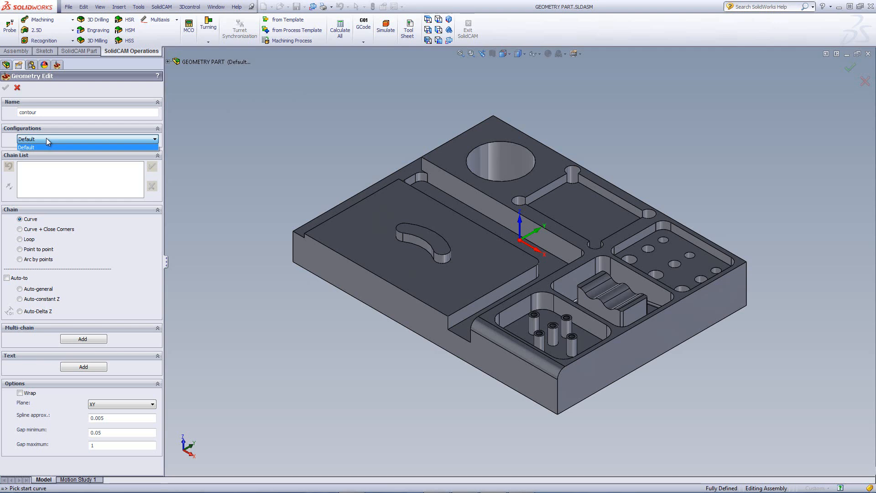
click(46, 138)
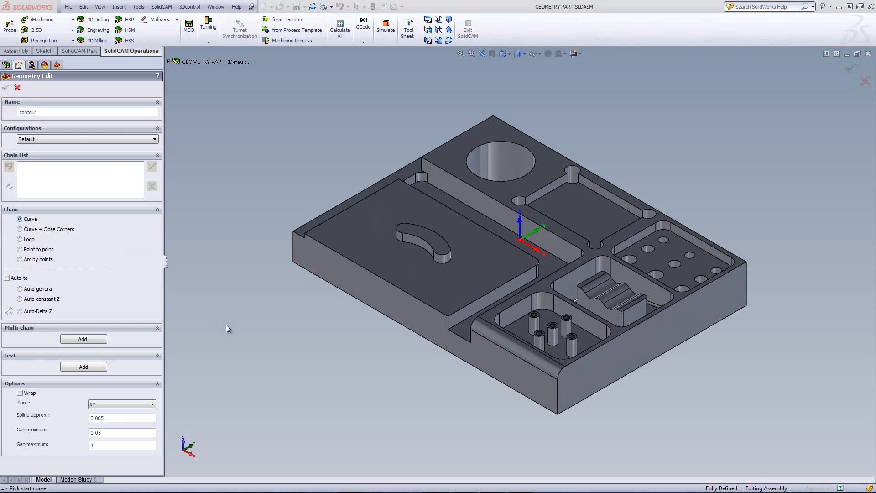
middle_drag(226, 324, 445, 114)
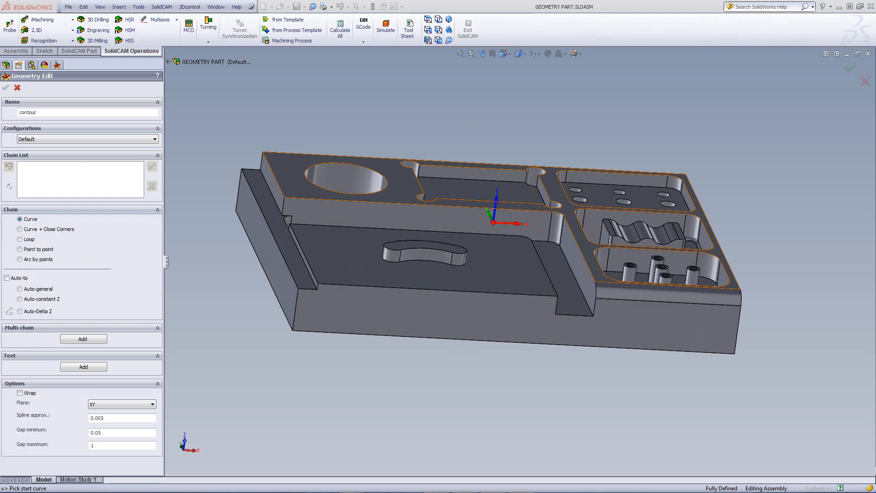
click(579, 246)
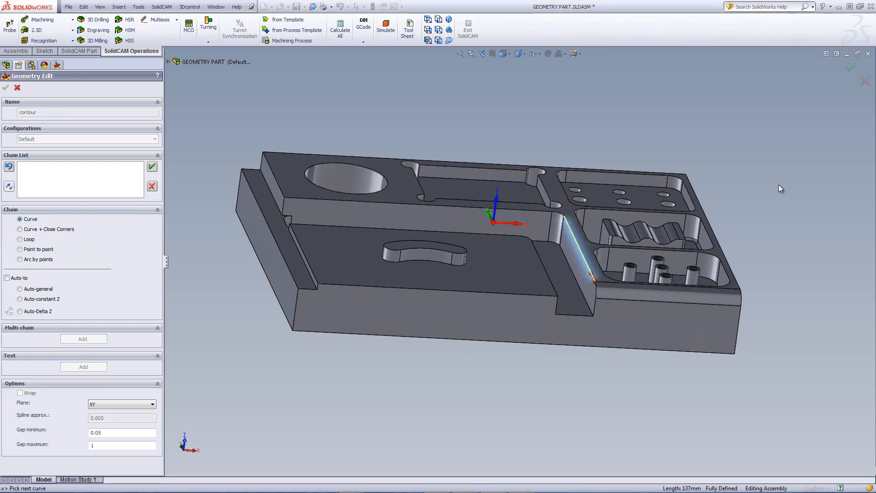
middle_drag(560, 358, 713, 135)
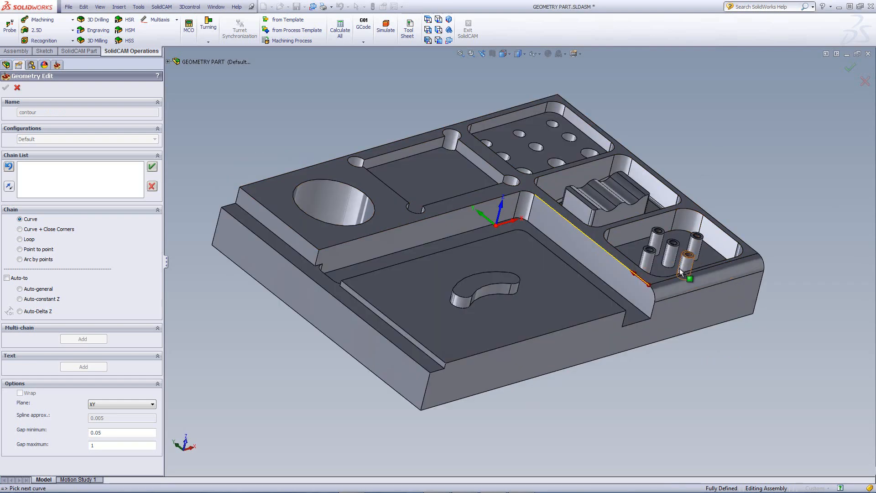
scroll(666, 284, down, 3)
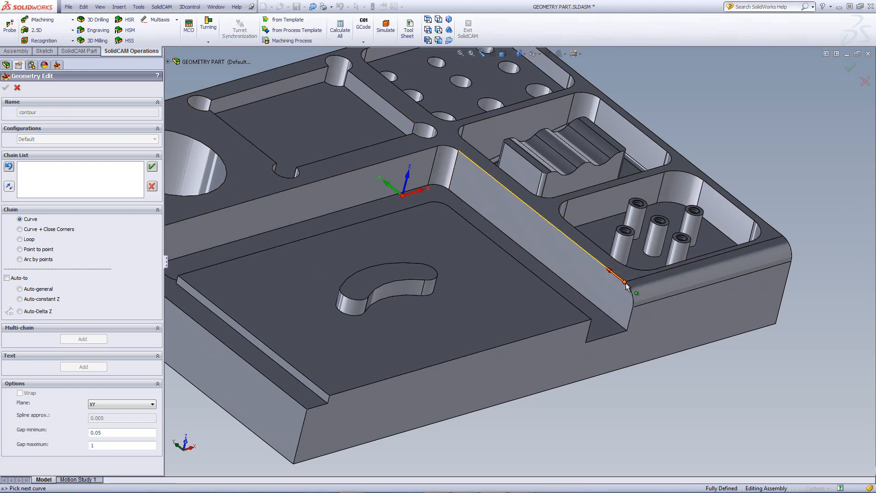
click(592, 262)
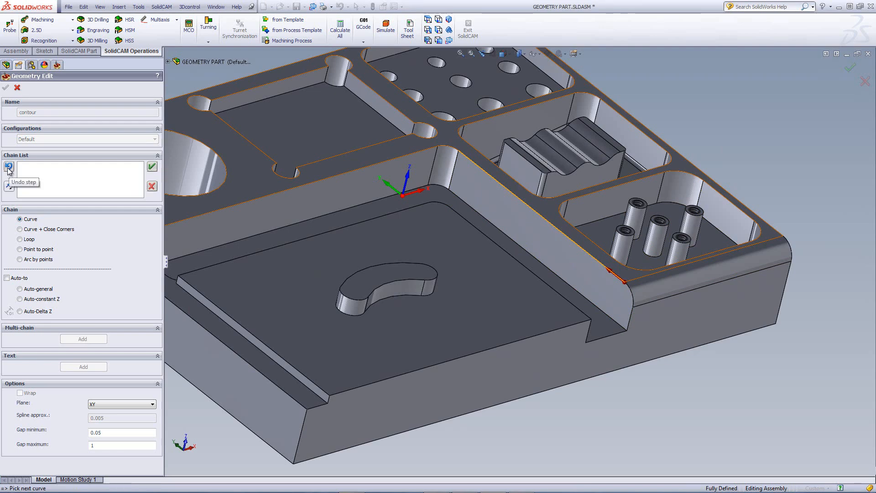
click(8, 167)
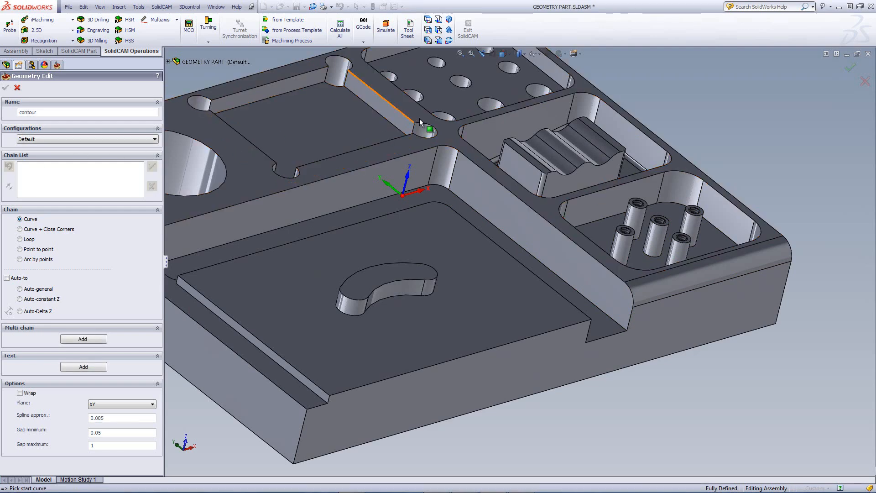
Define a Curve chain along the L-shaped step's upper edges, reversing its start direction, adding the corner arc and adjoining long edge, and accept it
click(467, 158)
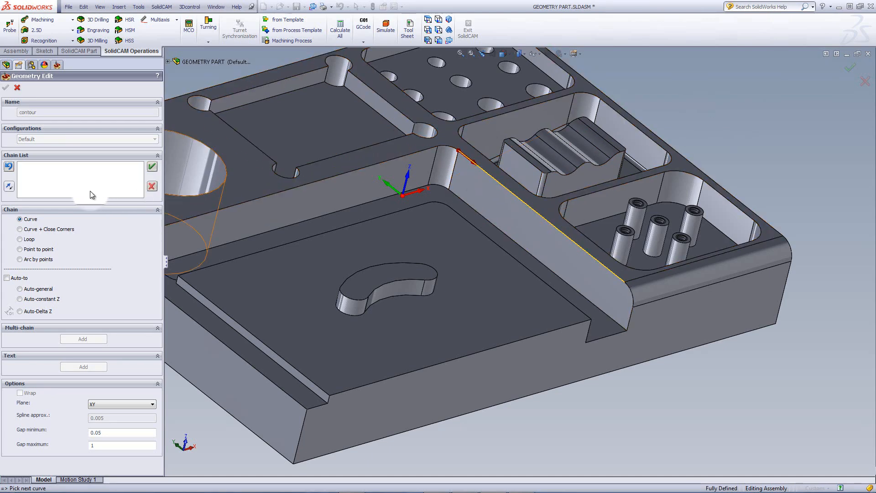
click(10, 190)
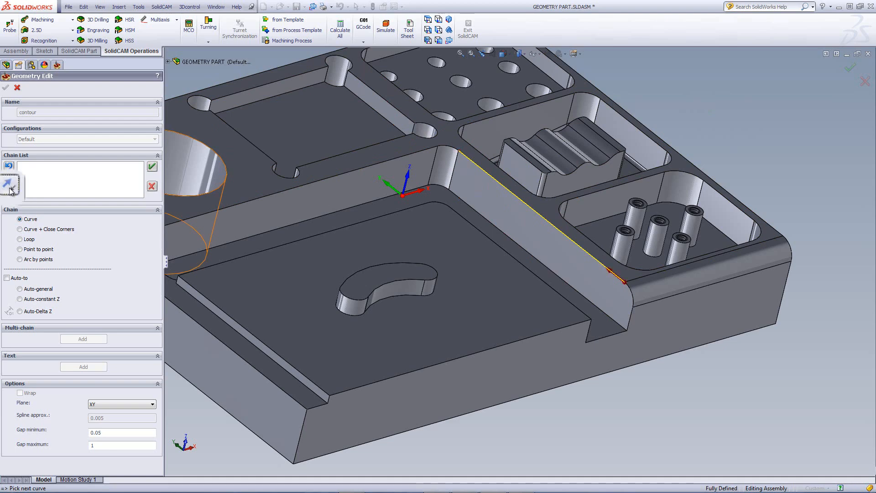
click(454, 149)
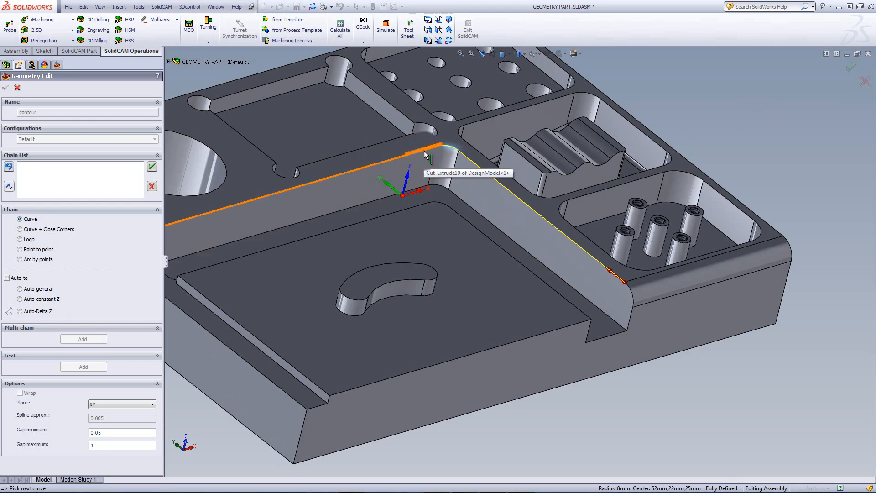
click(425, 152)
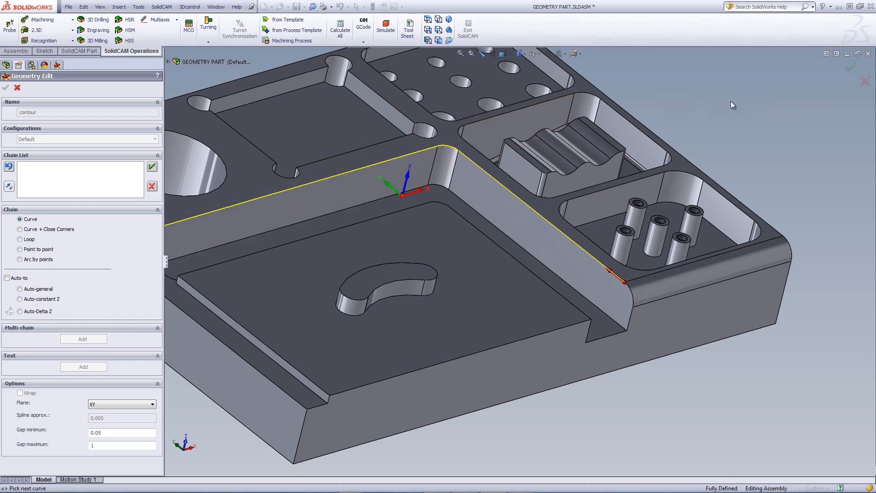
key(f)
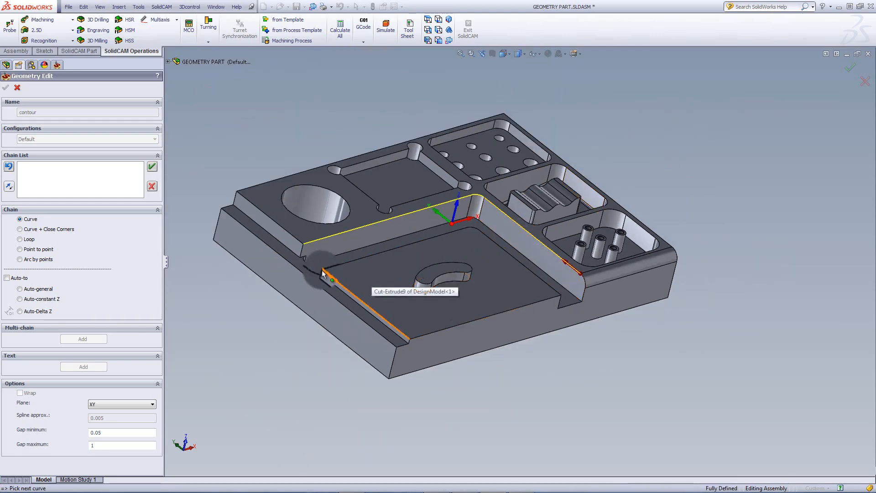
click(305, 250)
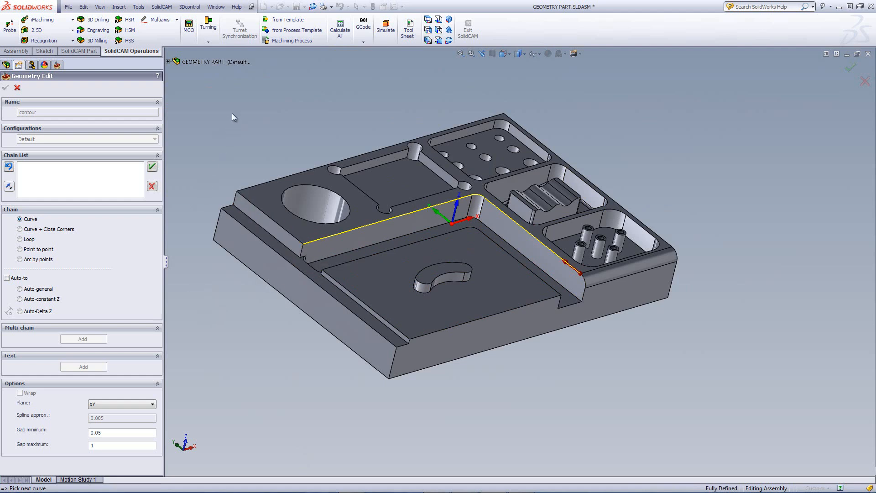
click(152, 168)
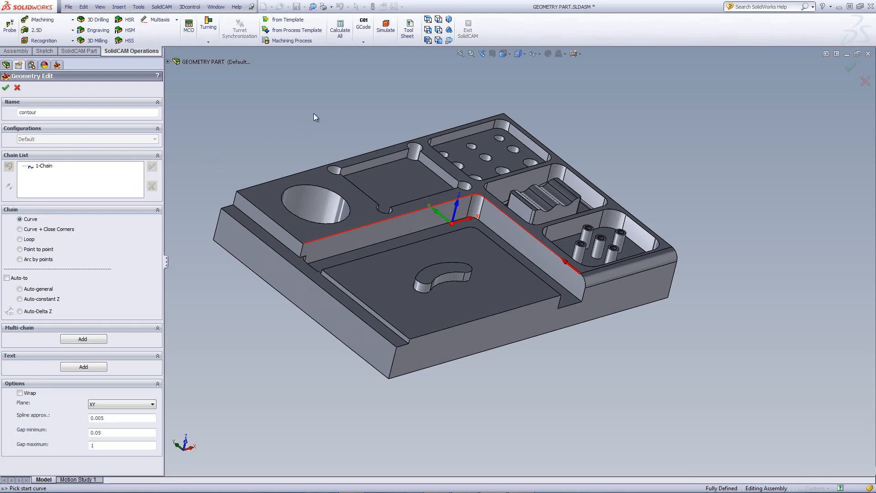
mouse_move(314, 113)
middle_down()
mouse_move(288, 105)
mouse_move(318, 119)
middle_up()
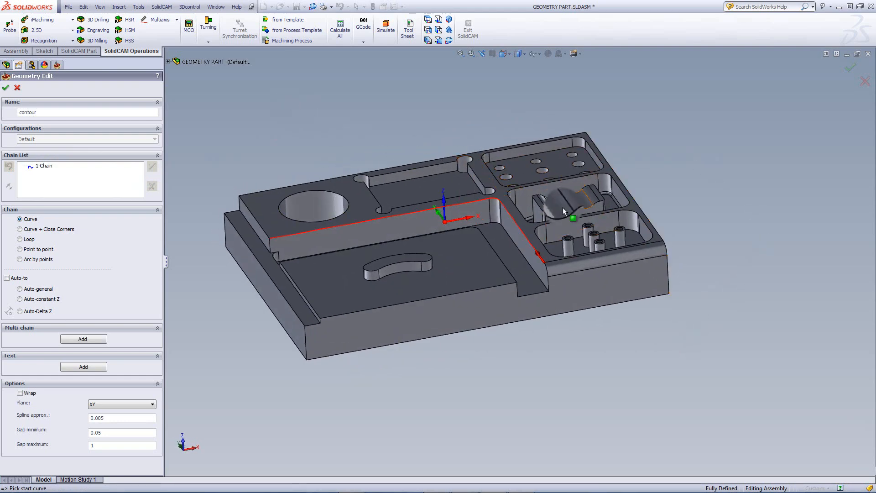
click(528, 249)
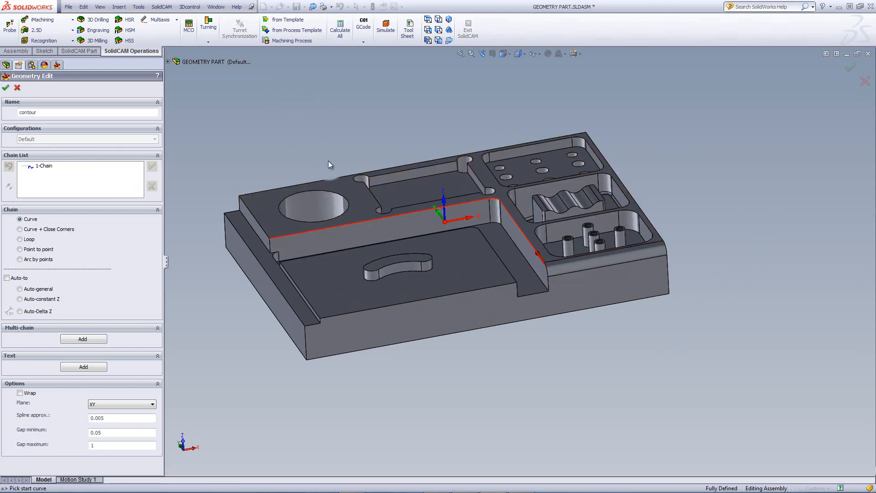
click(287, 249)
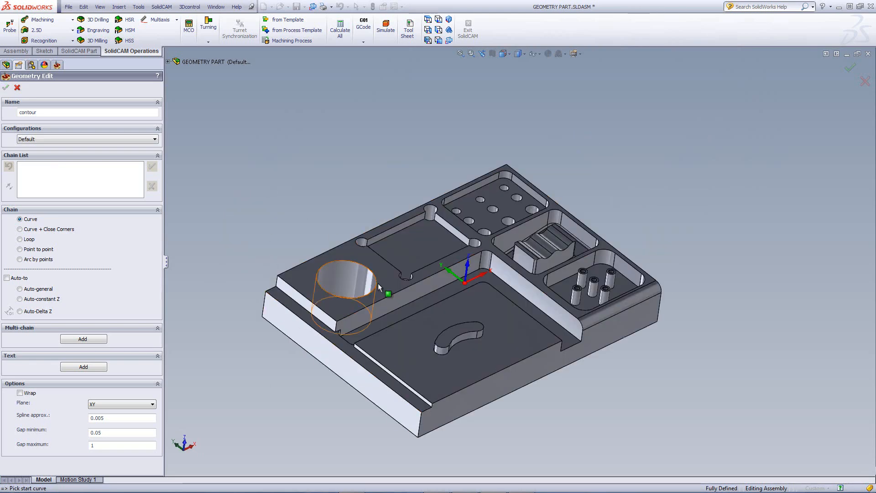
Define a closed Curve + Close Corners chain from the four straight upper edges of the rectangular pocket with round corner reliefs
middle_drag(382, 292, 405, 292)
scroll(402, 294, down, 3)
scroll(389, 278, down, 3)
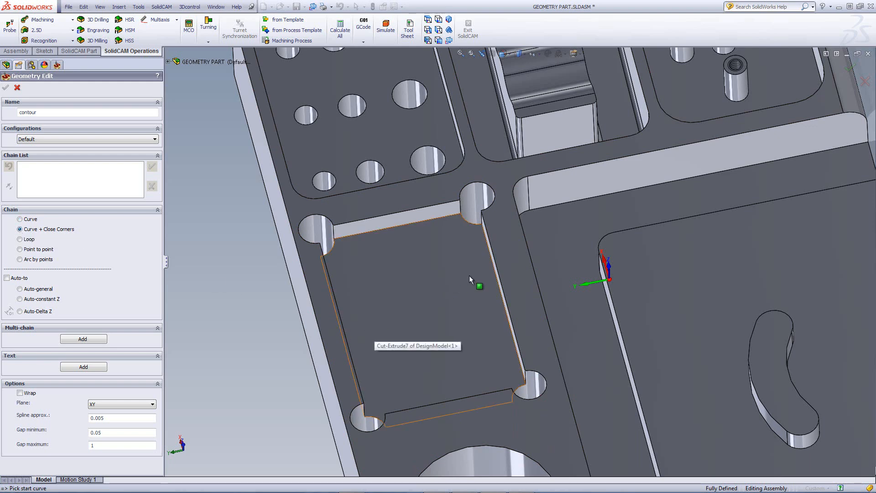
click(525, 368)
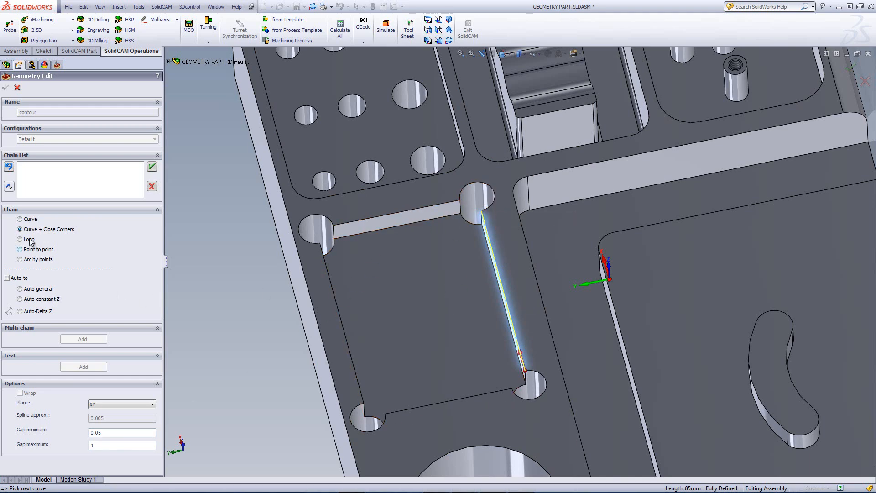
click(443, 205)
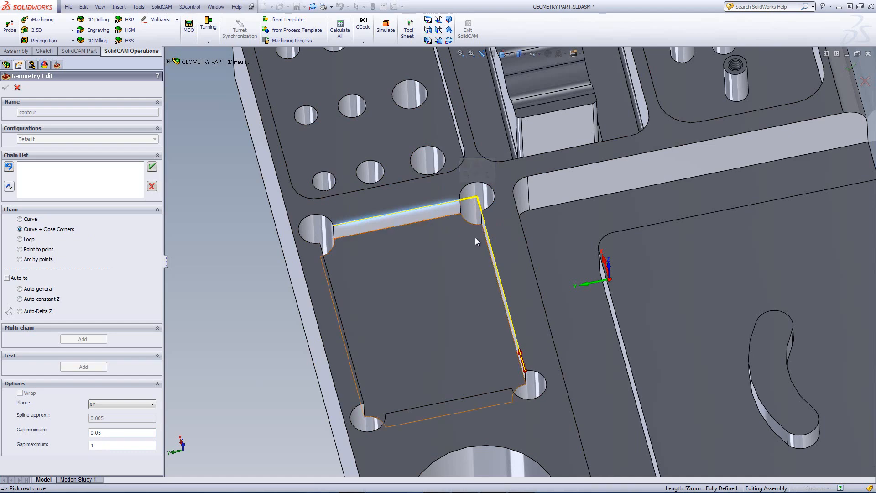
scroll(444, 194, down, 2)
scroll(379, 402, up, 3)
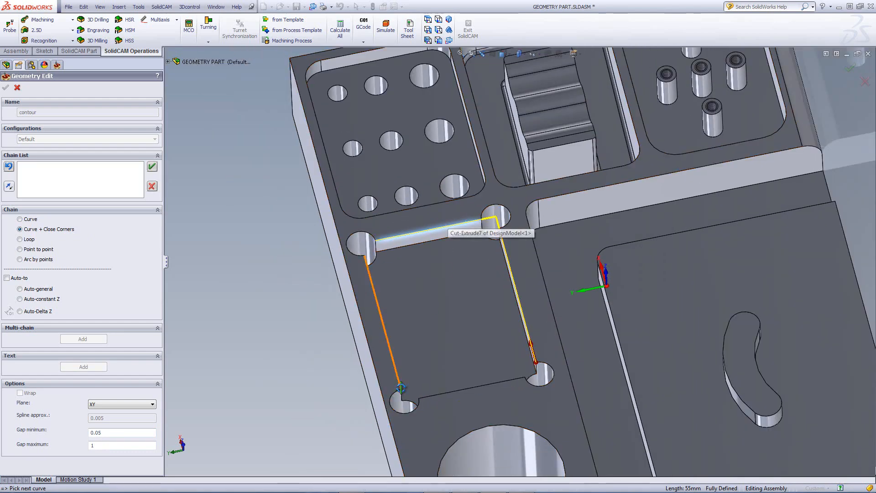
middle_drag(380, 402, 418, 338)
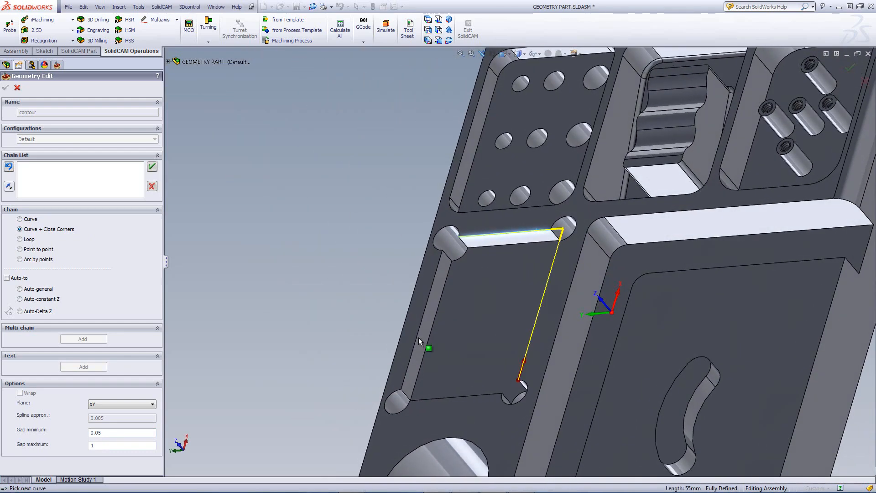
click(432, 283)
click(460, 401)
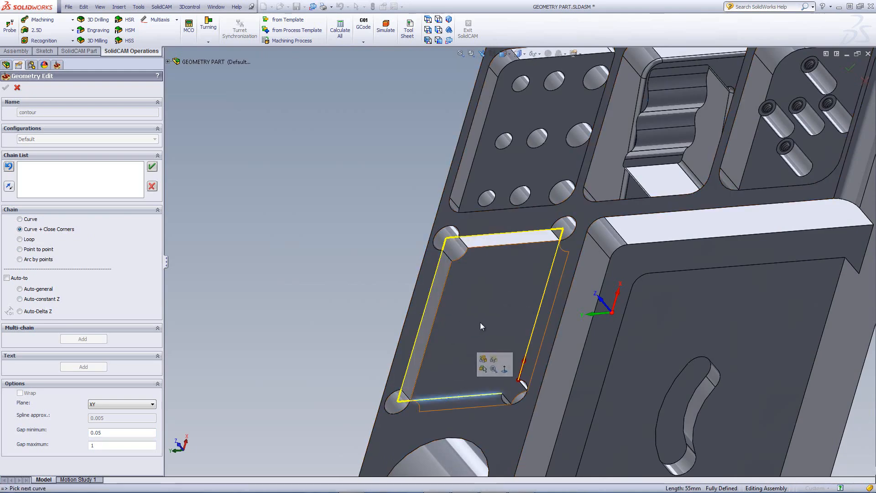
click(528, 348)
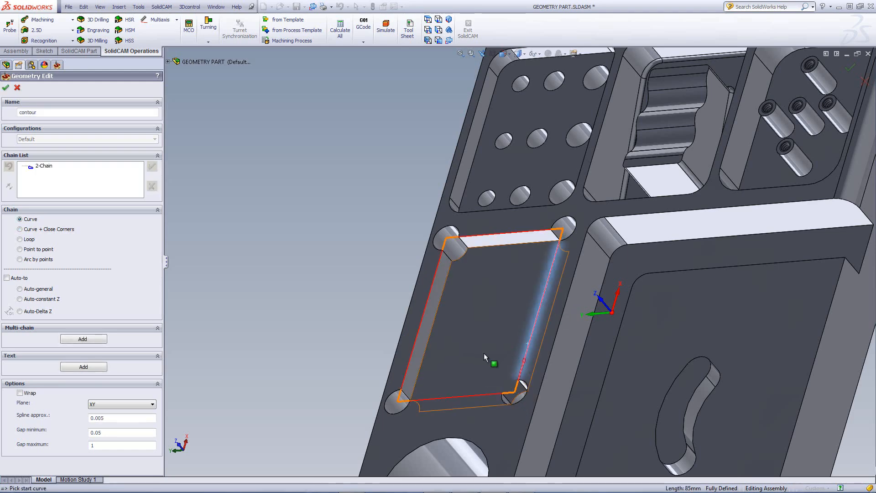
middle_drag(486, 350, 547, 319)
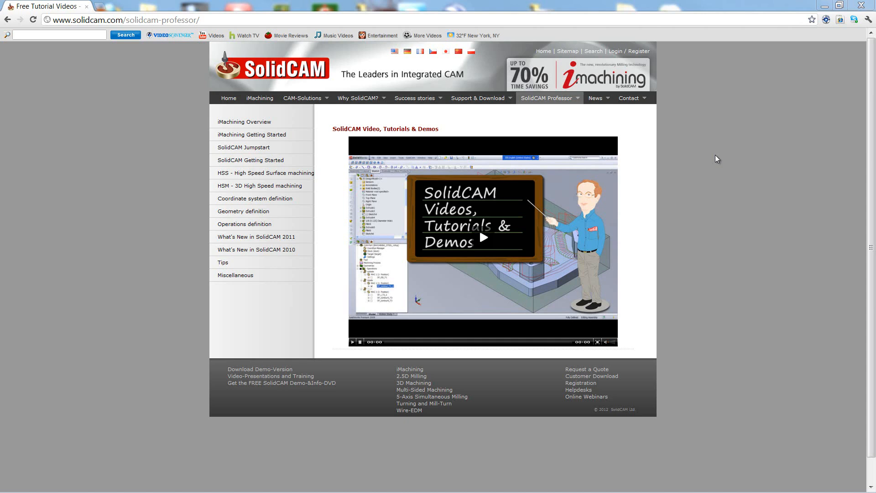
mouse_move(556, 110)
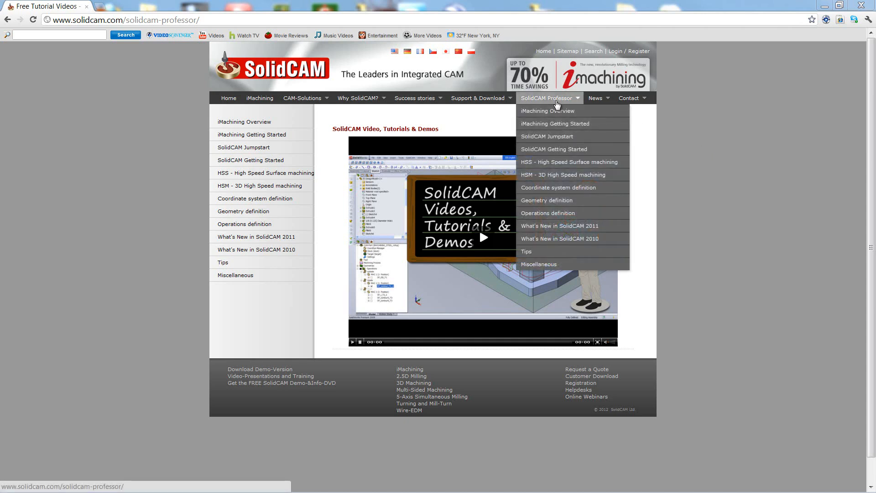